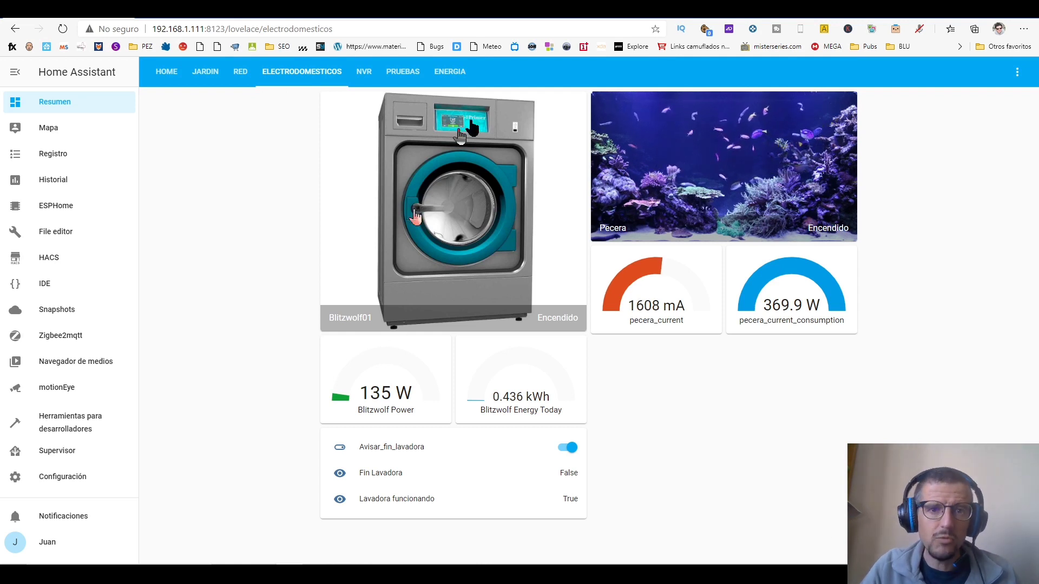
# - Resubmit the LocalTuya 'pecera' device options unchanged, keeping its switch entity named 'Pecera'
pyautogui.click(59, 478)
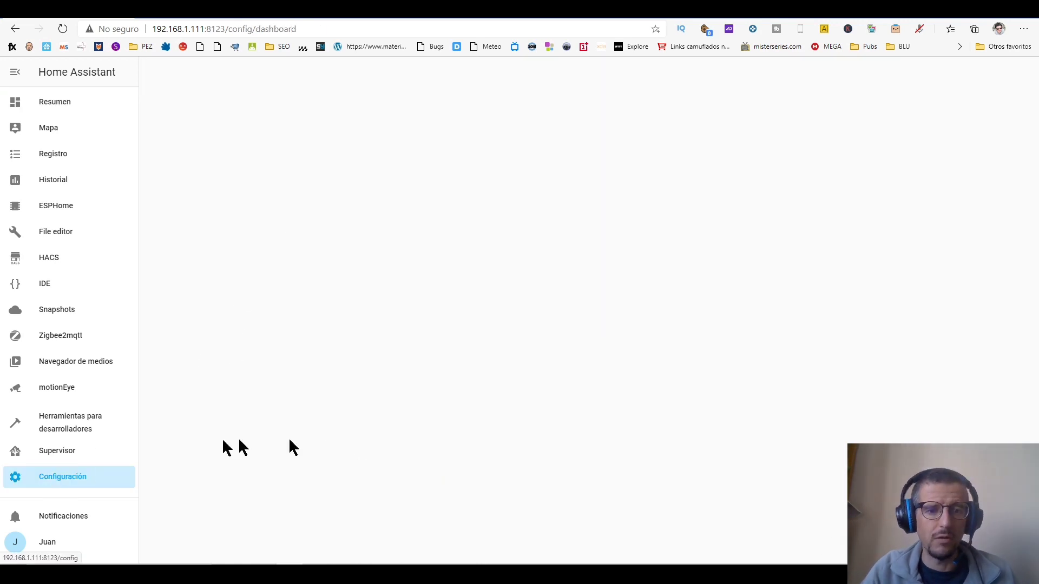
pyautogui.click(601, 222)
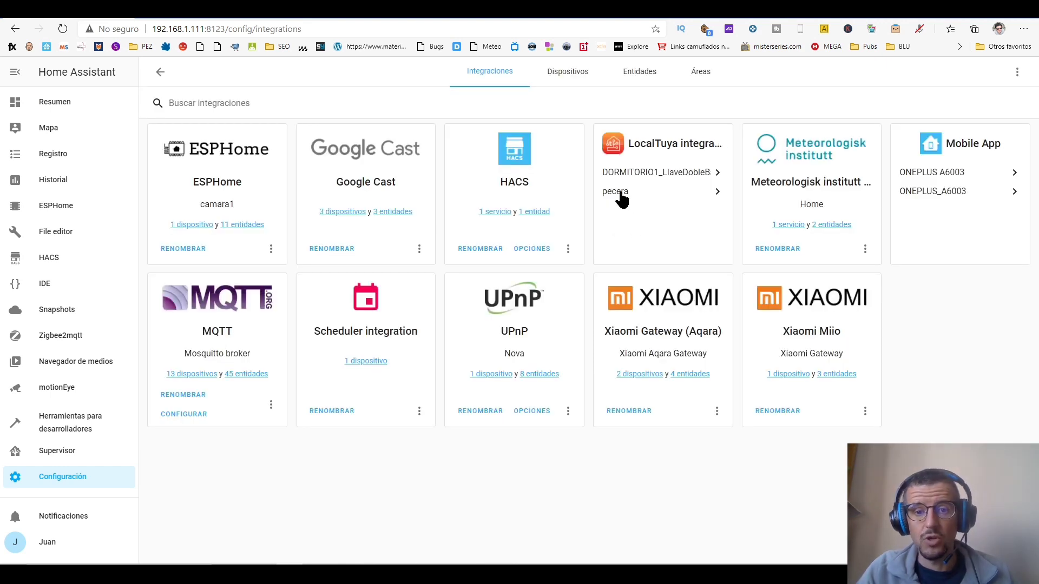
pyautogui.click(608, 194)
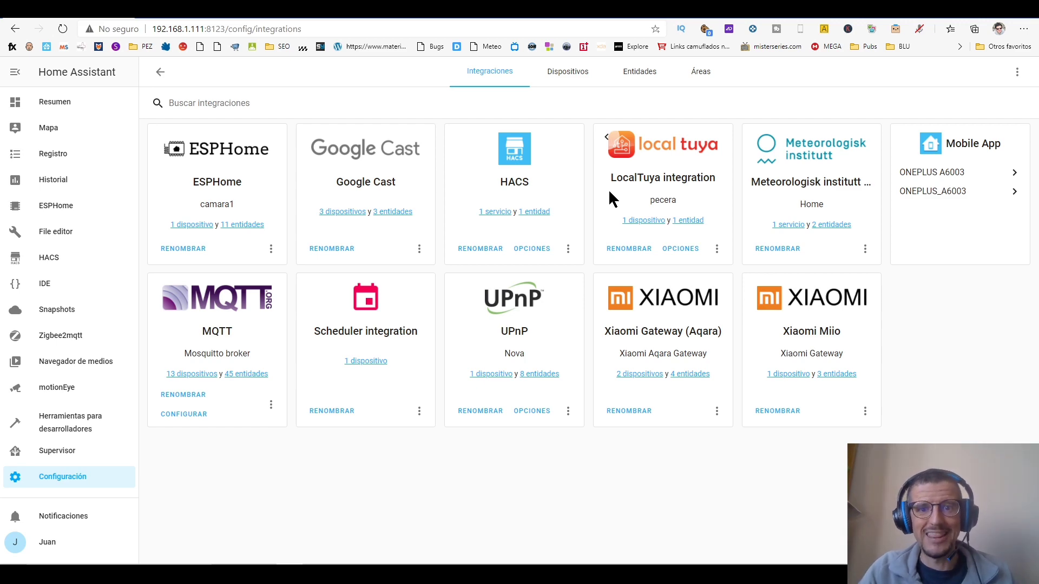
pyautogui.click(678, 250)
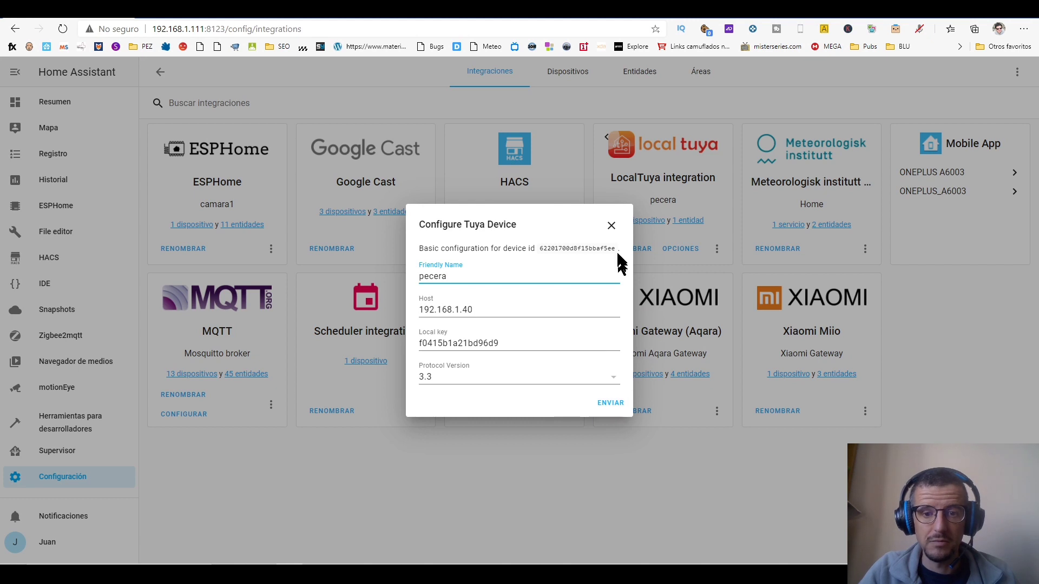
pyautogui.click(610, 405)
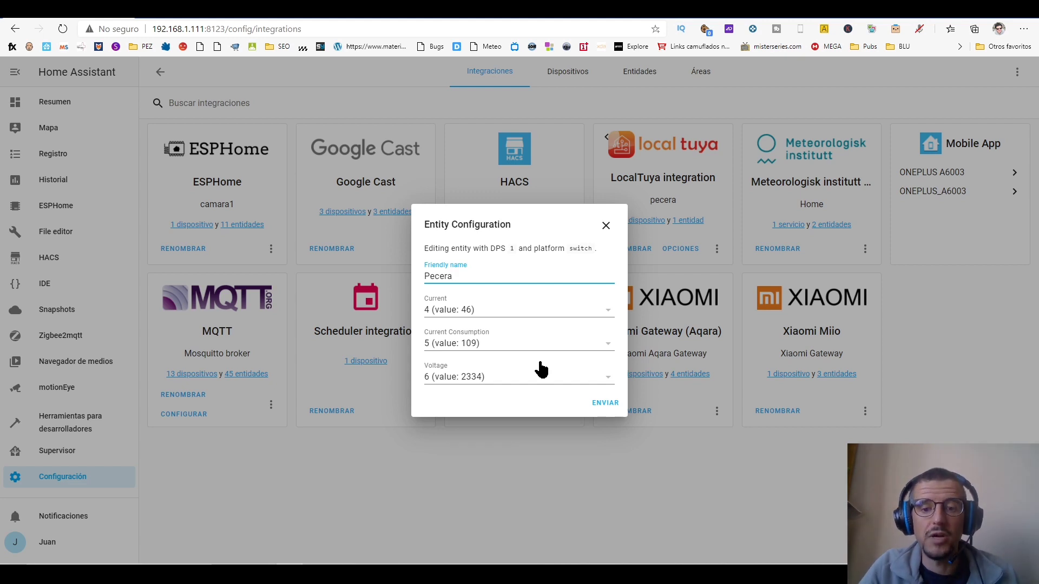
pyautogui.click(606, 226)
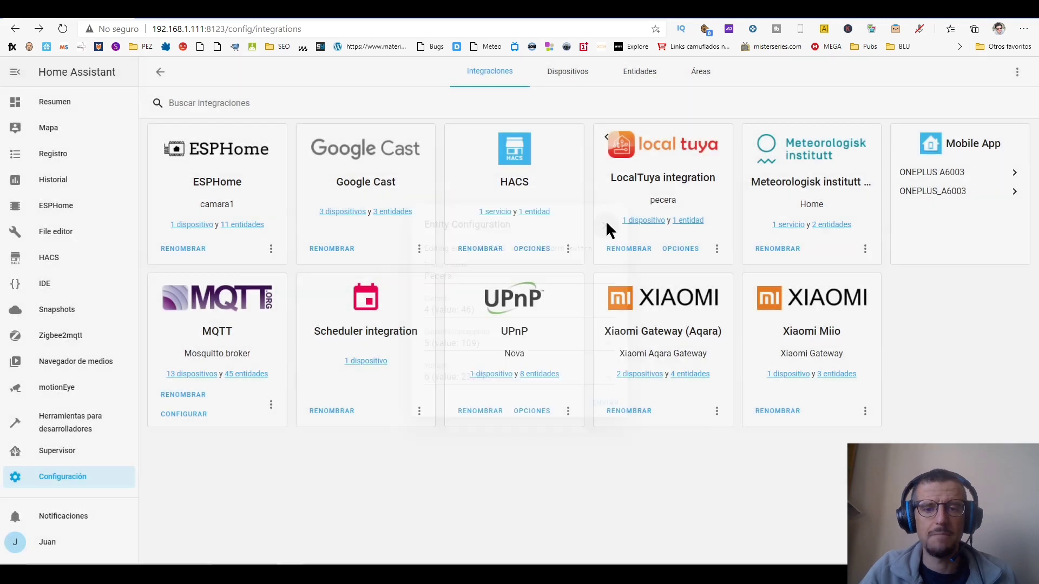
# - Add a LocalTuya integration for the discovered device at 192.168.1.46
pyautogui.click(971, 543)
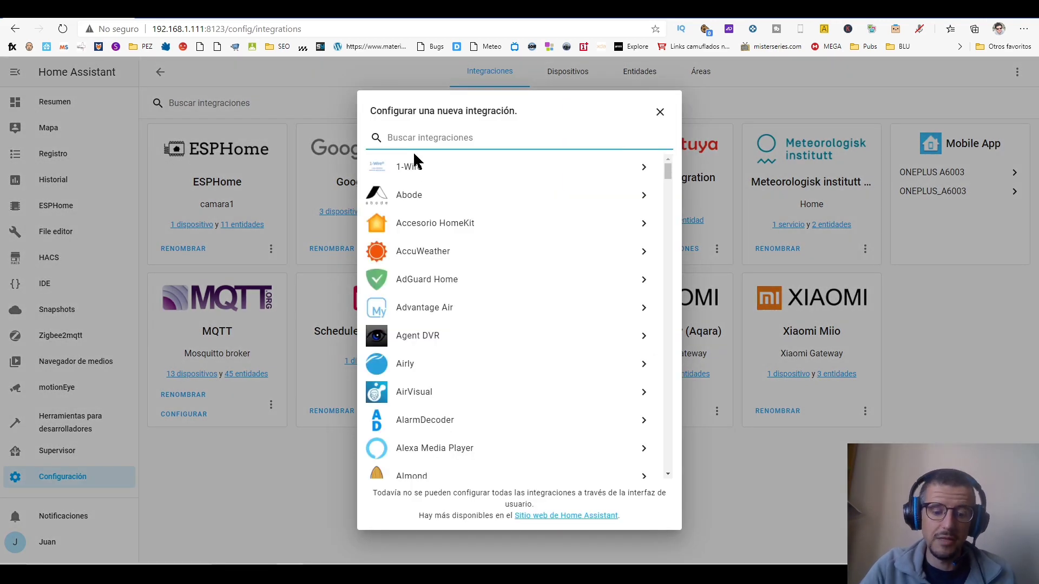
pyautogui.write('loca')
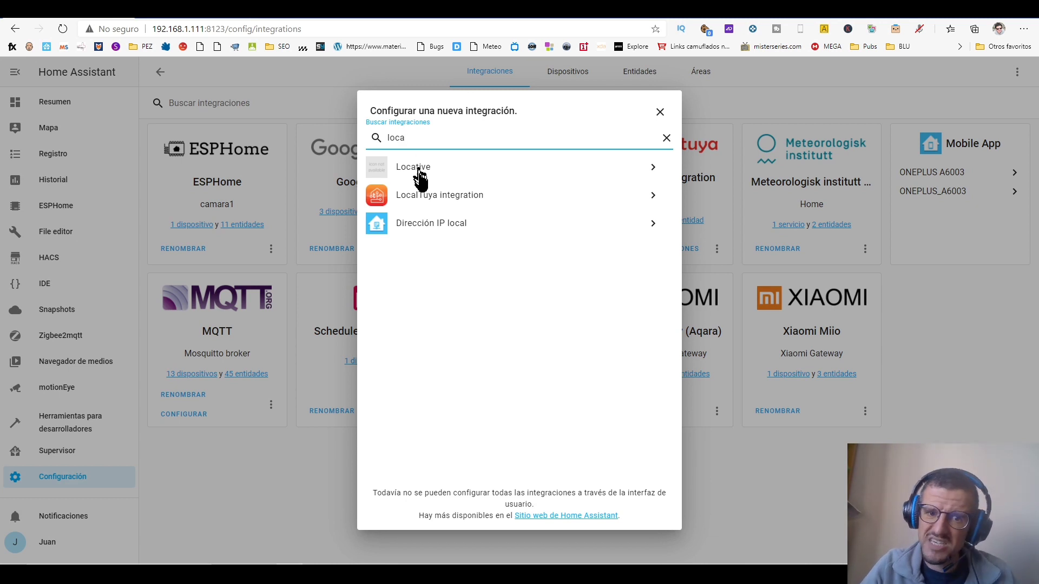
pyautogui.click(420, 195)
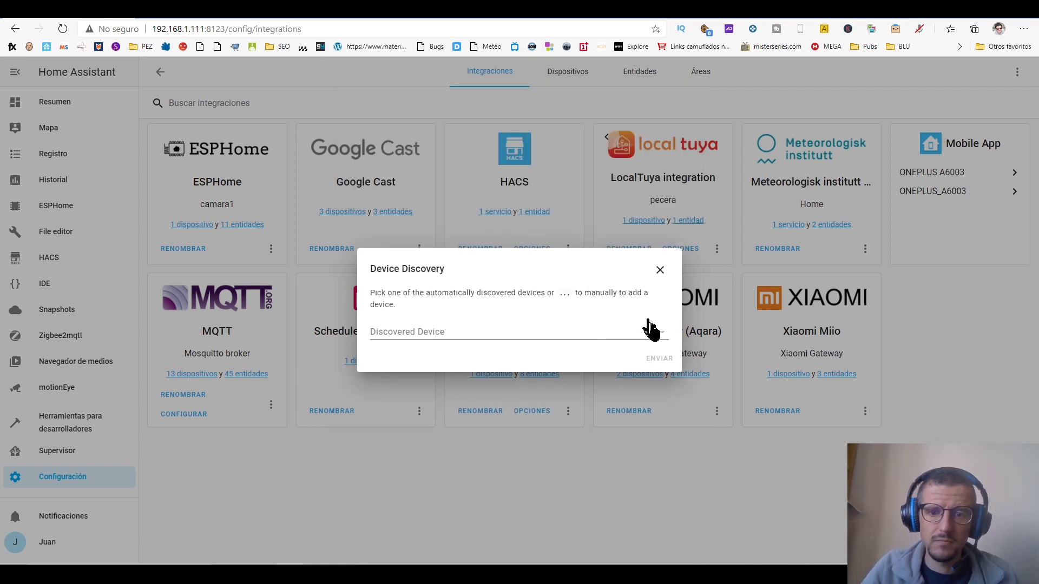
pyautogui.click(661, 332)
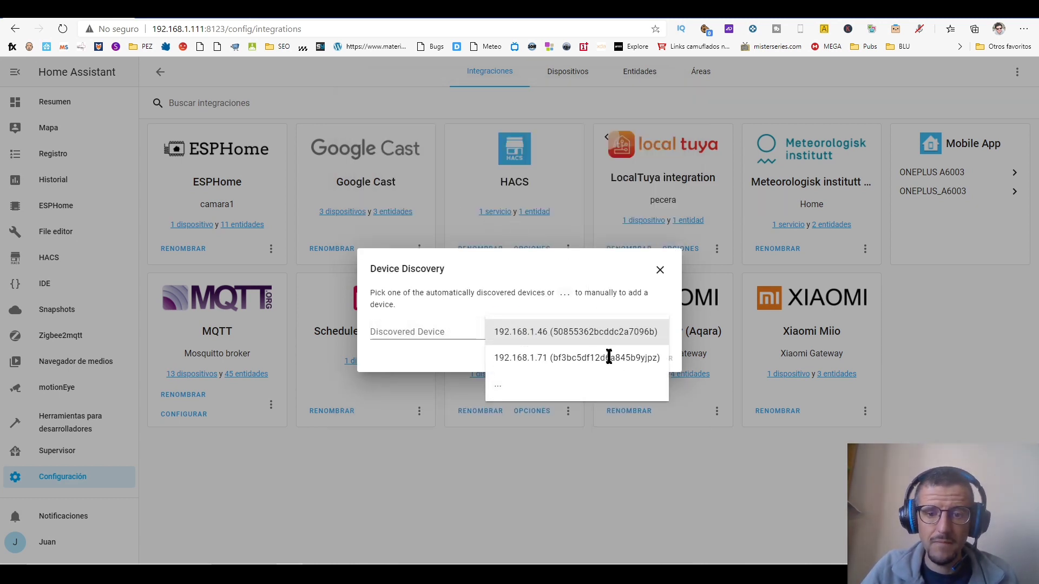
pyautogui.click(615, 336)
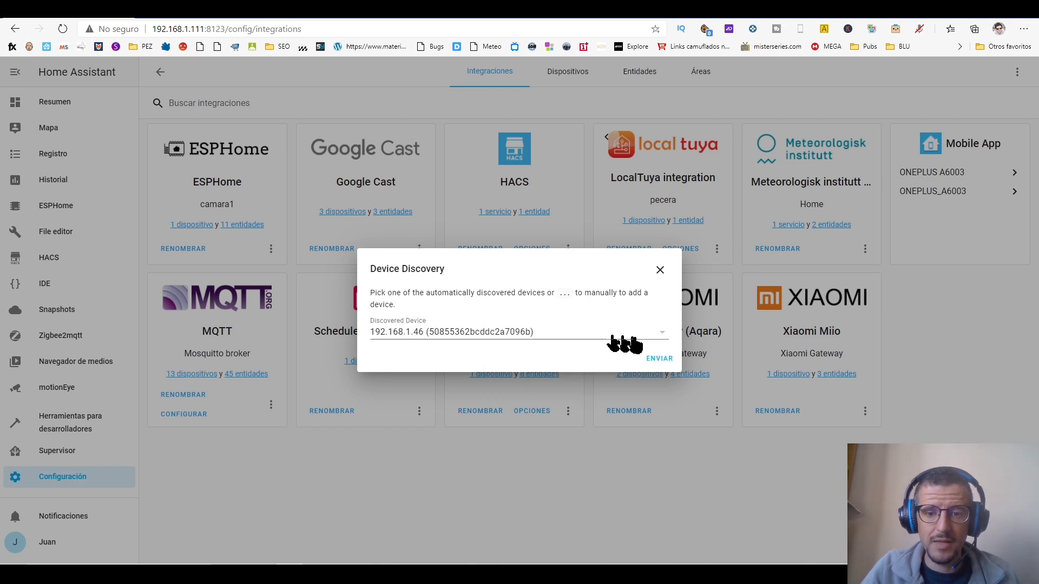
pyautogui.click(660, 359)
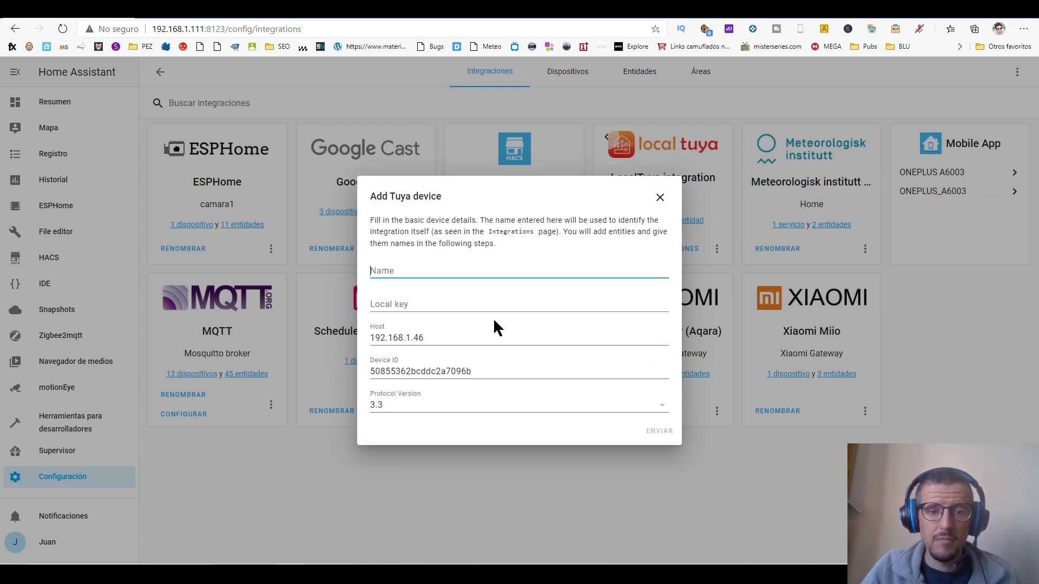
# - Name the device 'test', paste its local key and submit the form
pyautogui.write('test')
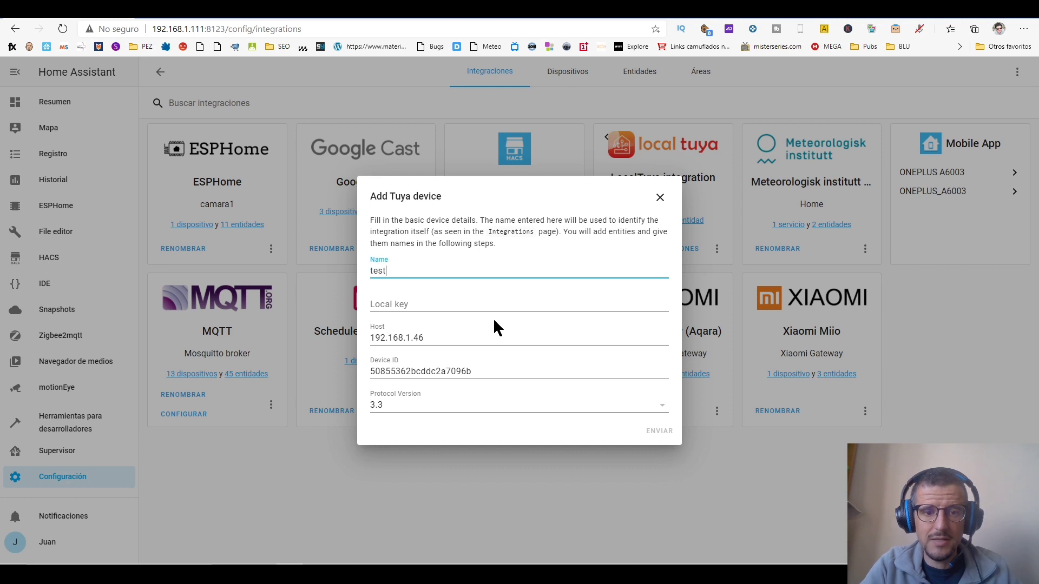
pyautogui.press('Tab')
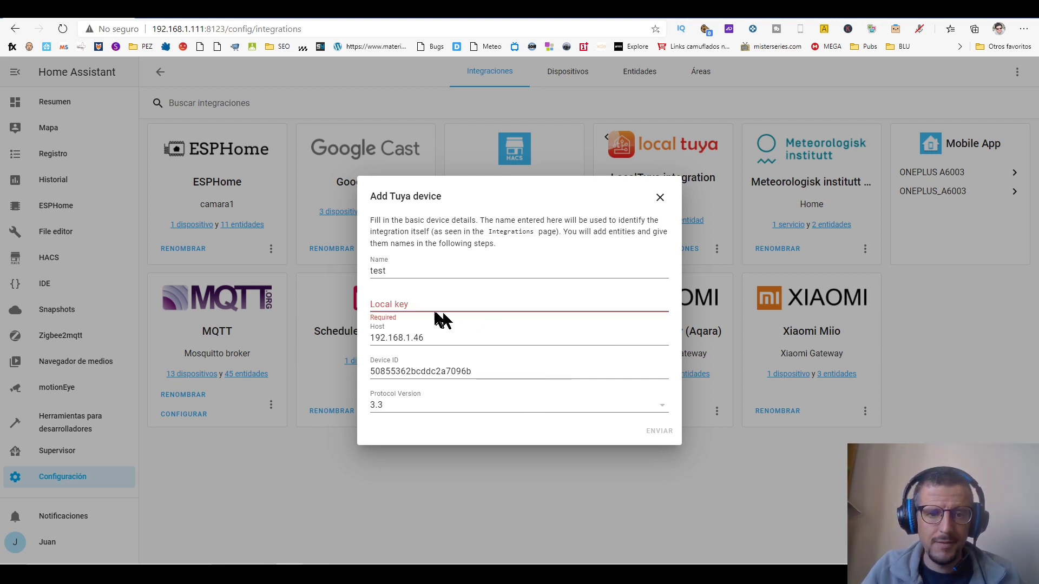
pyautogui.click(426, 305)
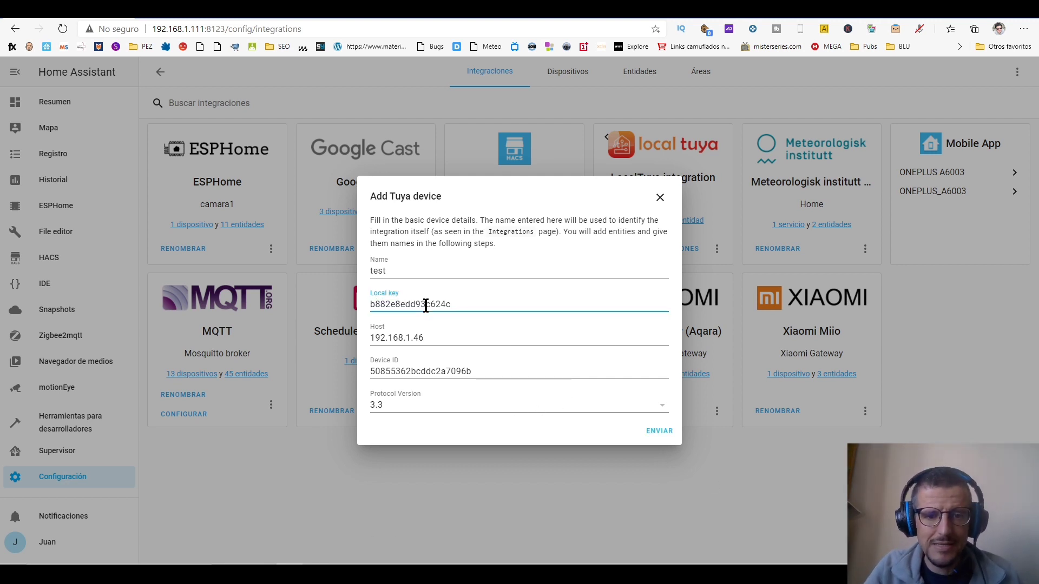
pyautogui.click(658, 431)
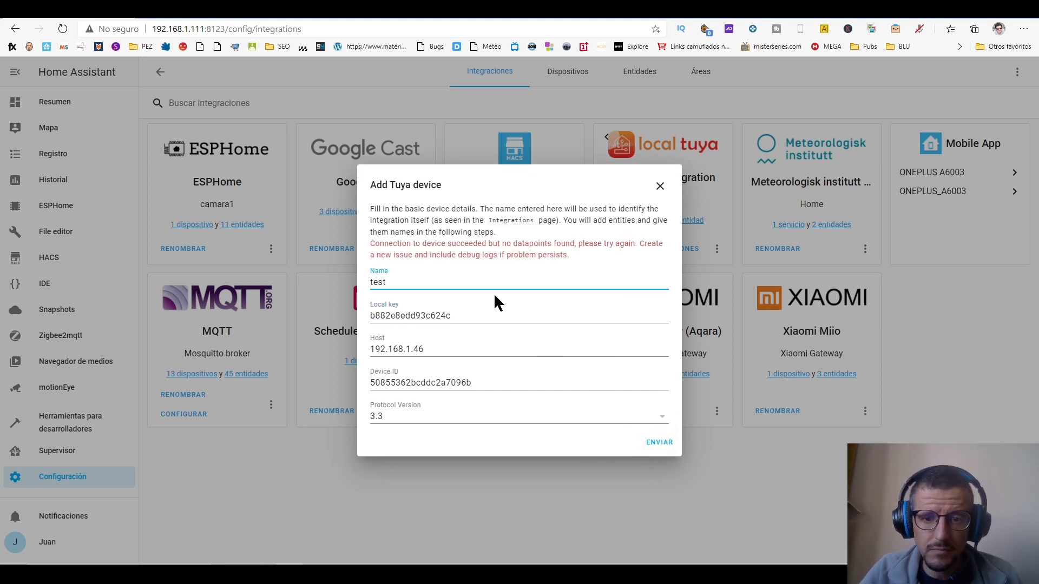
# - Choose the switch platform for the test device, then cancel the new entity without picking an ID
pyautogui.click(659, 441)
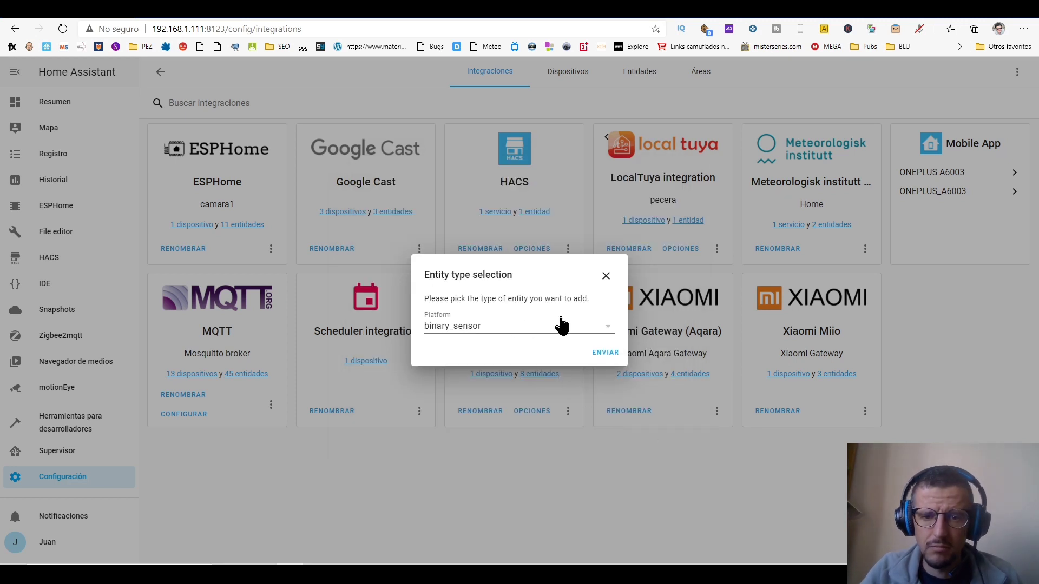
pyautogui.click(562, 329)
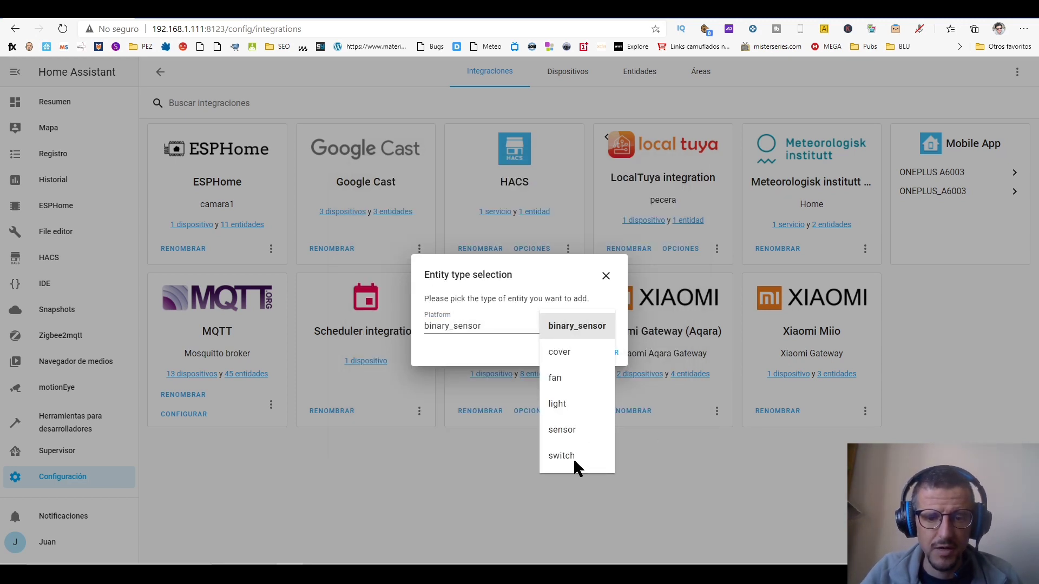
pyautogui.click(571, 457)
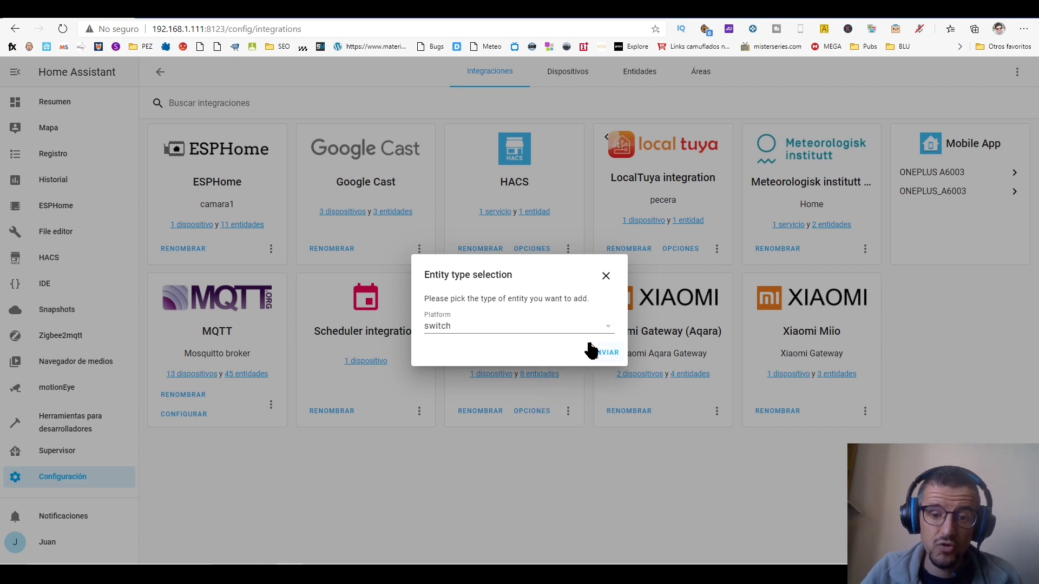
pyautogui.click(605, 355)
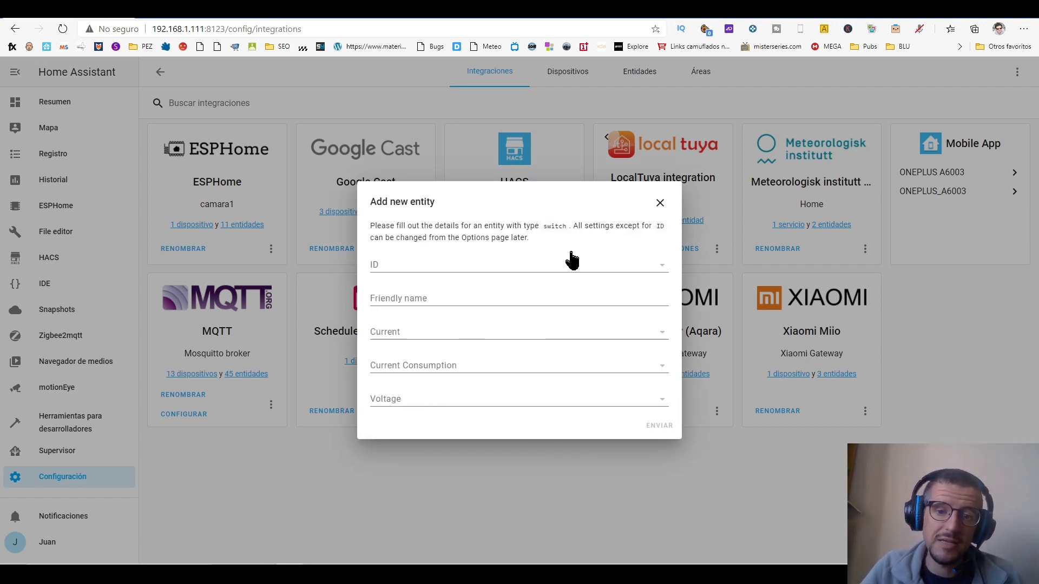
pyautogui.click(574, 271)
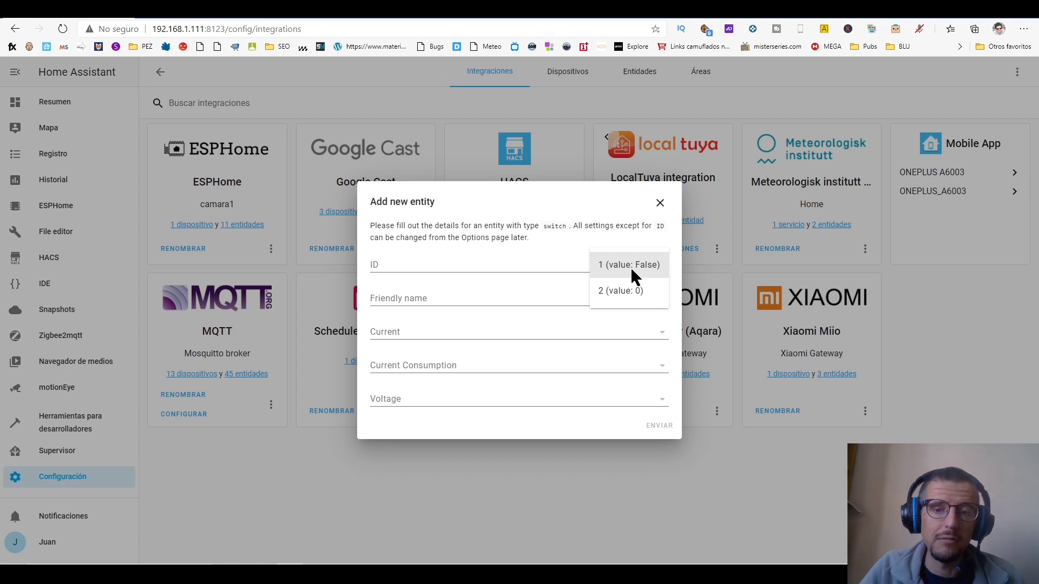
pyautogui.click(506, 253)
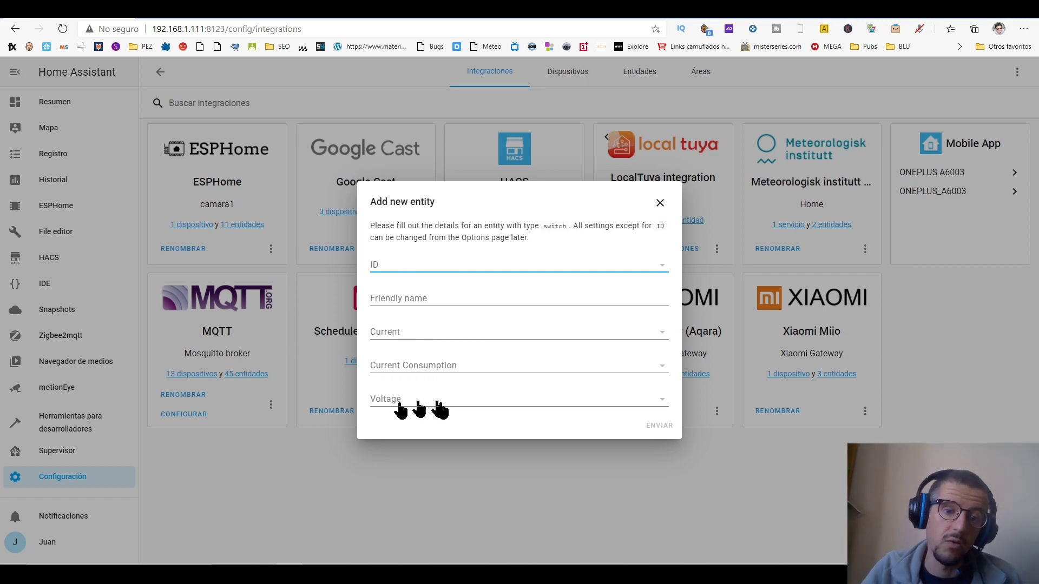
pyautogui.click(660, 204)
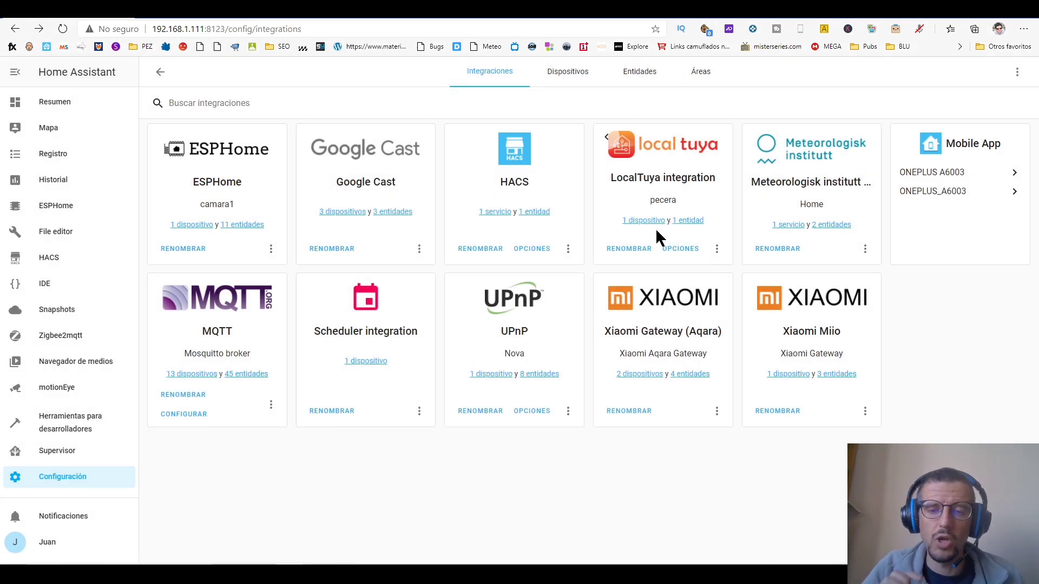
# - Reopen the pecera options and confirm Current on DPS 4, Current Consumption 5, Voltage 6
pyautogui.click(671, 249)
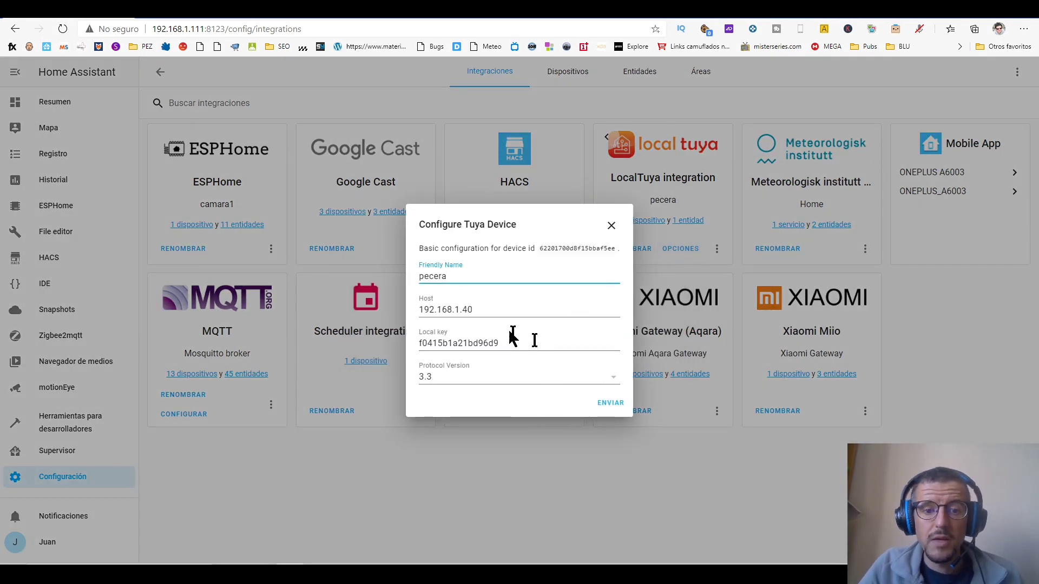
pyautogui.click(608, 404)
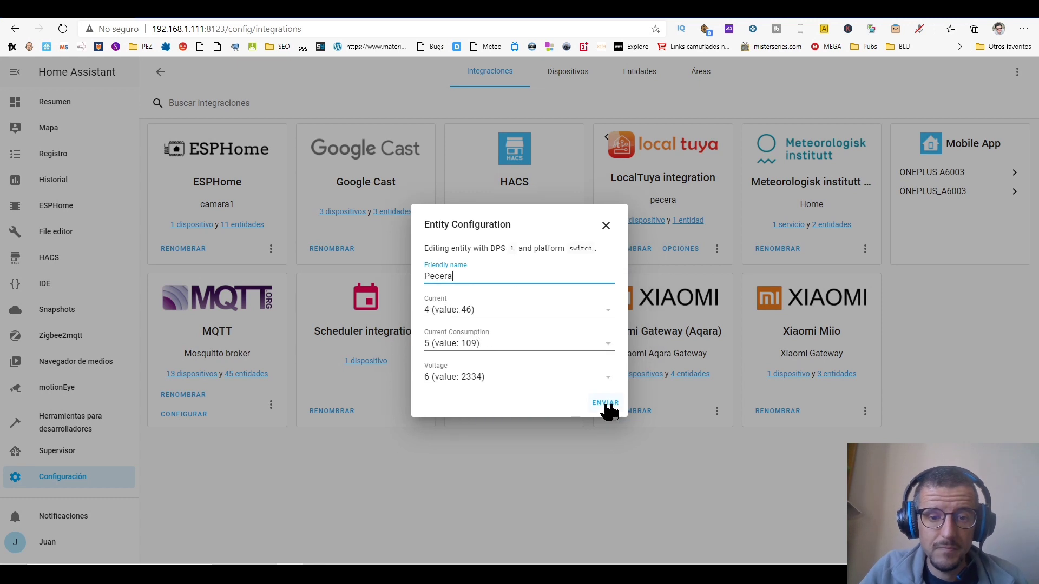
pyautogui.click(608, 312)
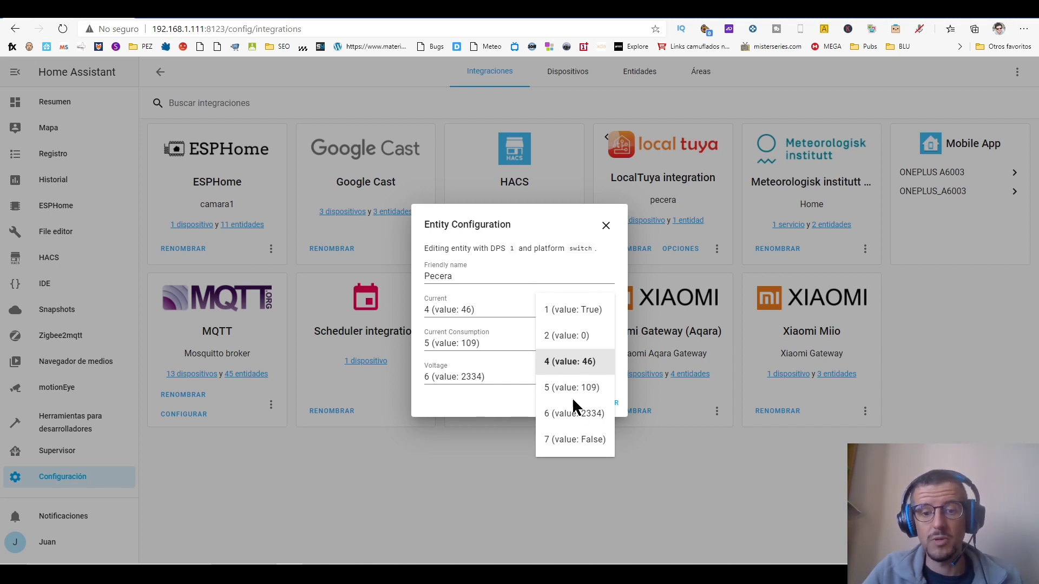
pyautogui.click(480, 406)
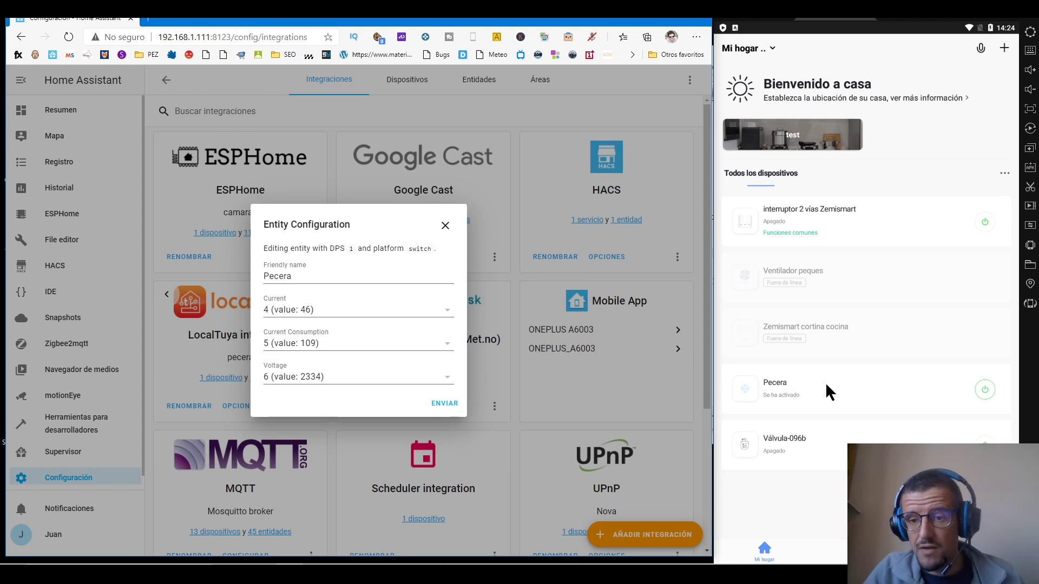
# - Check the Smart Life Electric page (46 mA, 10.7 W, 230.6 V), then close the Pecera entity dialog
pyautogui.click(826, 382)
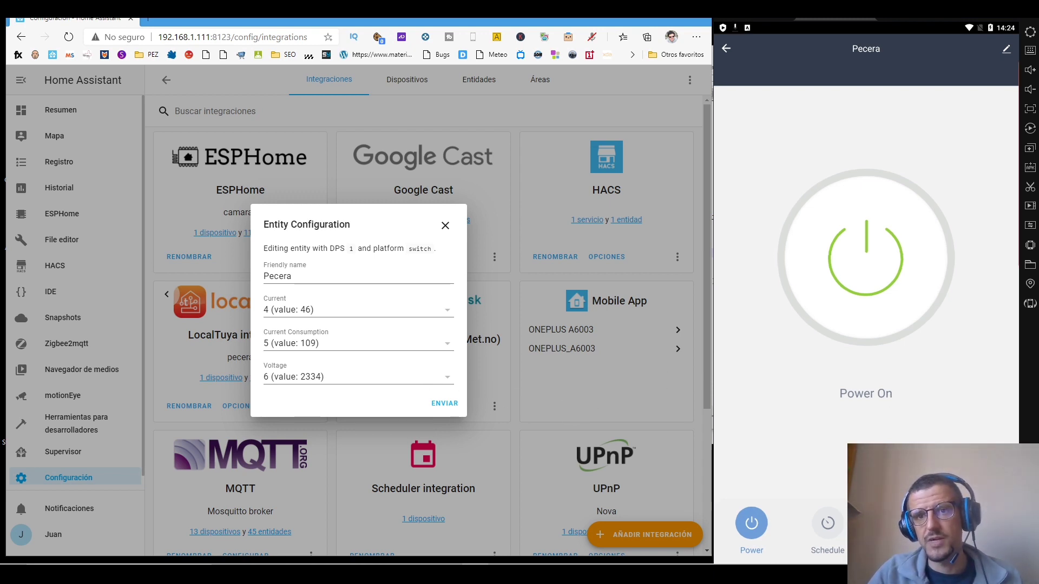
pyautogui.click(981, 524)
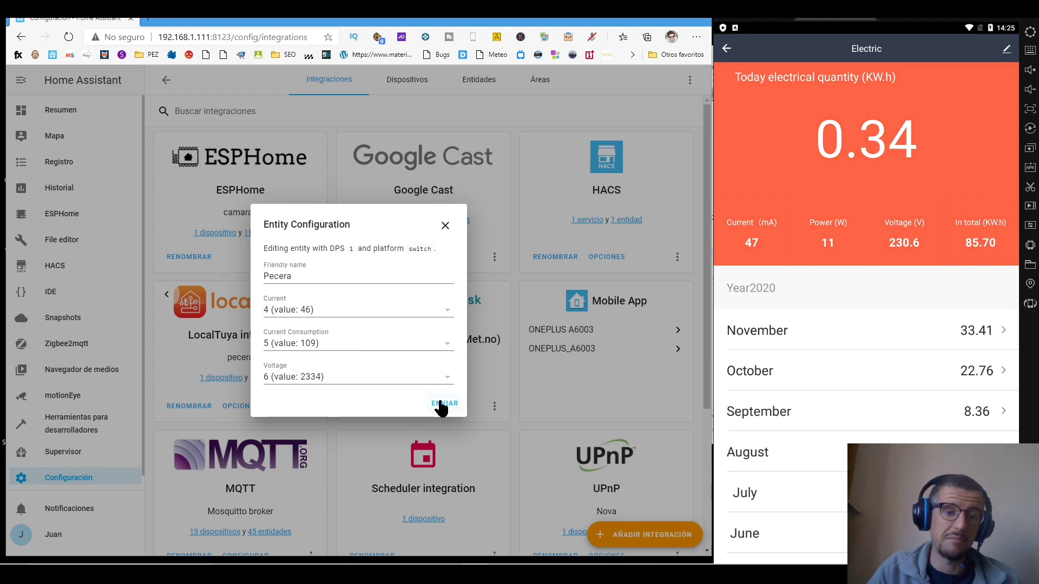
pyautogui.click(445, 225)
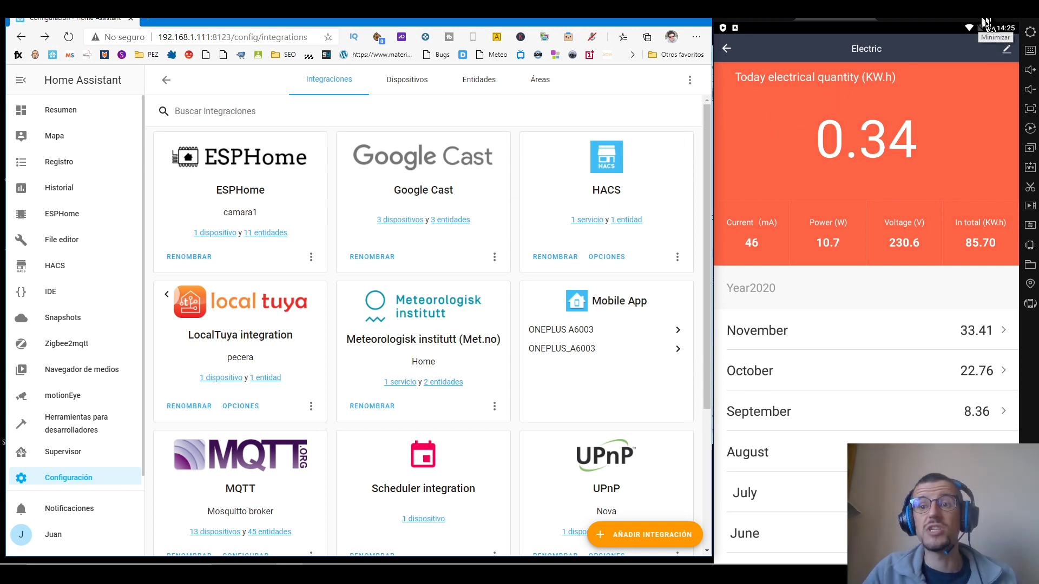
# - Quit the LDPlayer phone emulator and maximize the browser window
pyautogui.click(1008, 21)
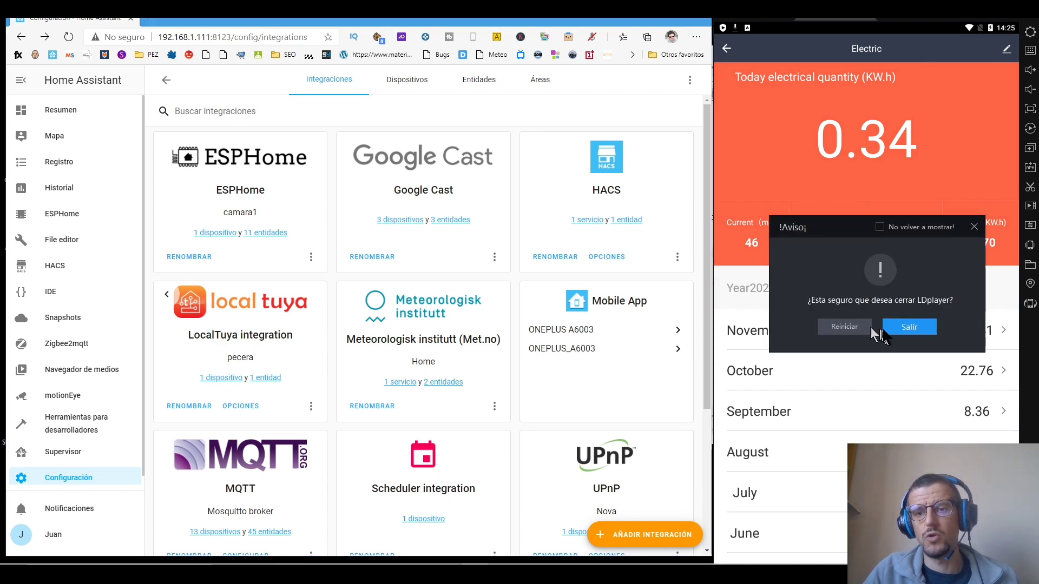
pyautogui.click(909, 327)
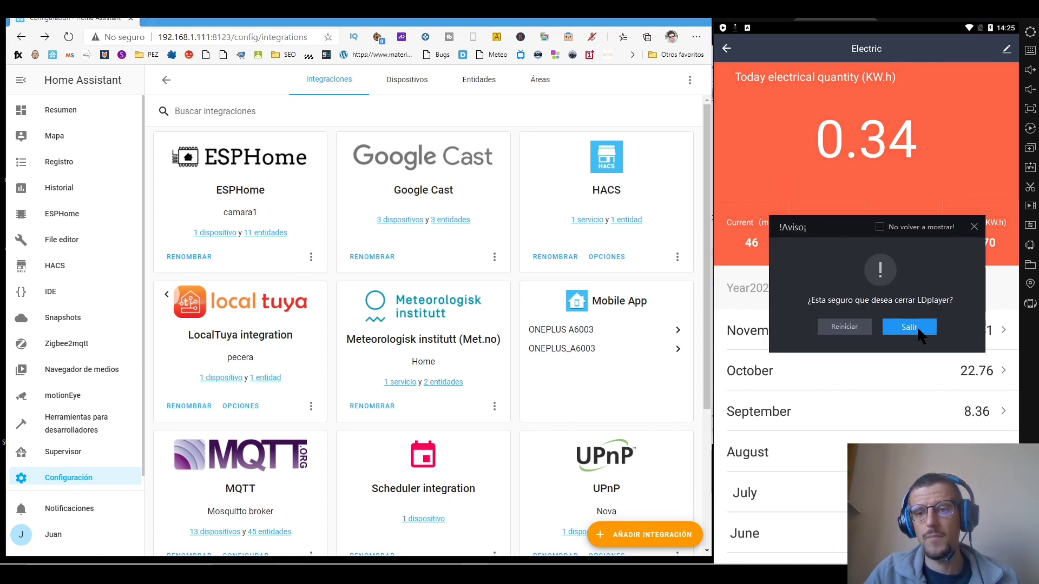
pyautogui.click(679, 20)
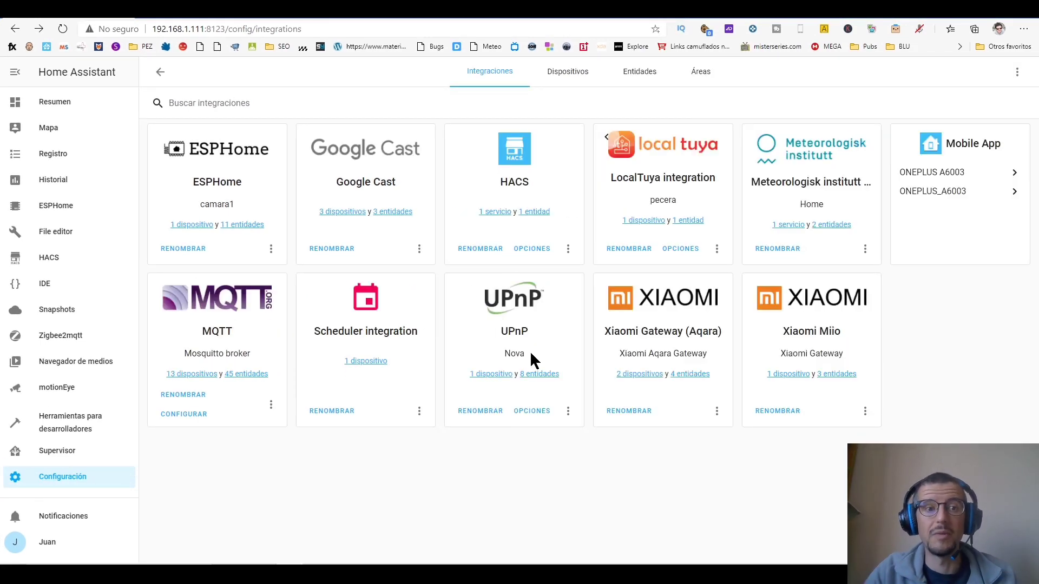
# - View the ELECTRODOMESTICOS dashboard, then switch to the IDE panel
pyautogui.click(59, 102)
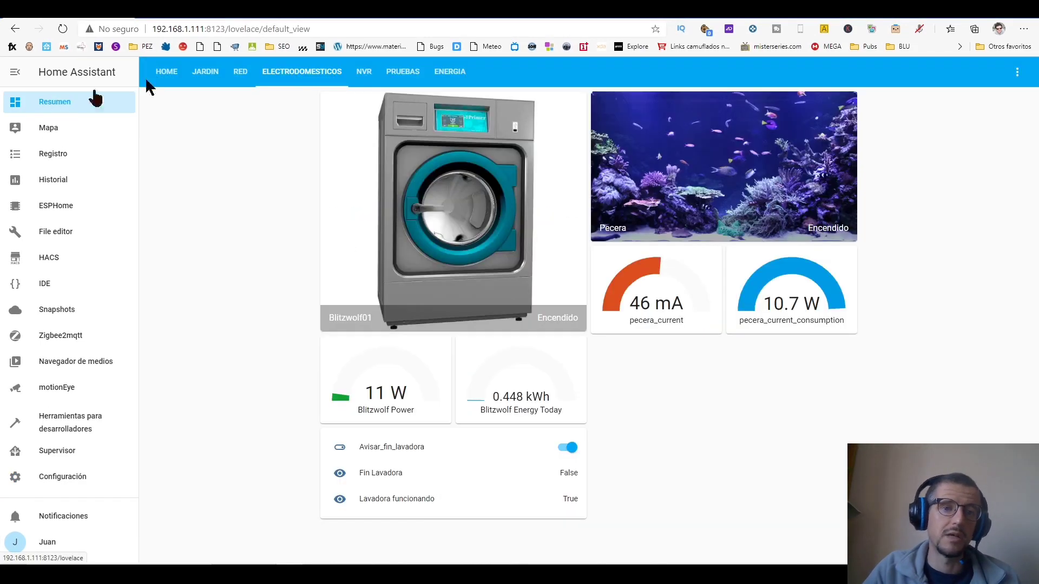
pyautogui.click(336, 76)
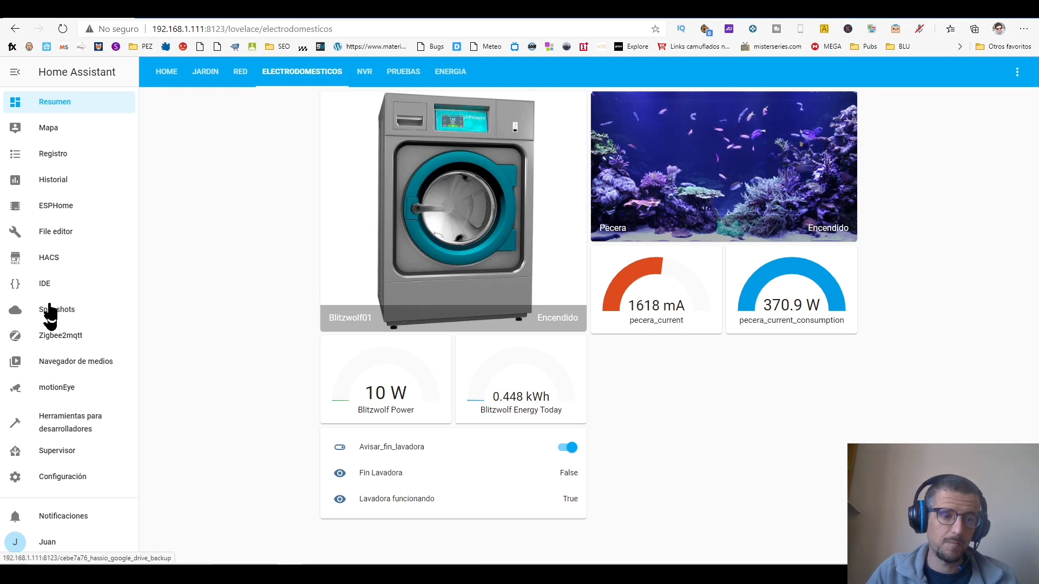
pyautogui.click(42, 286)
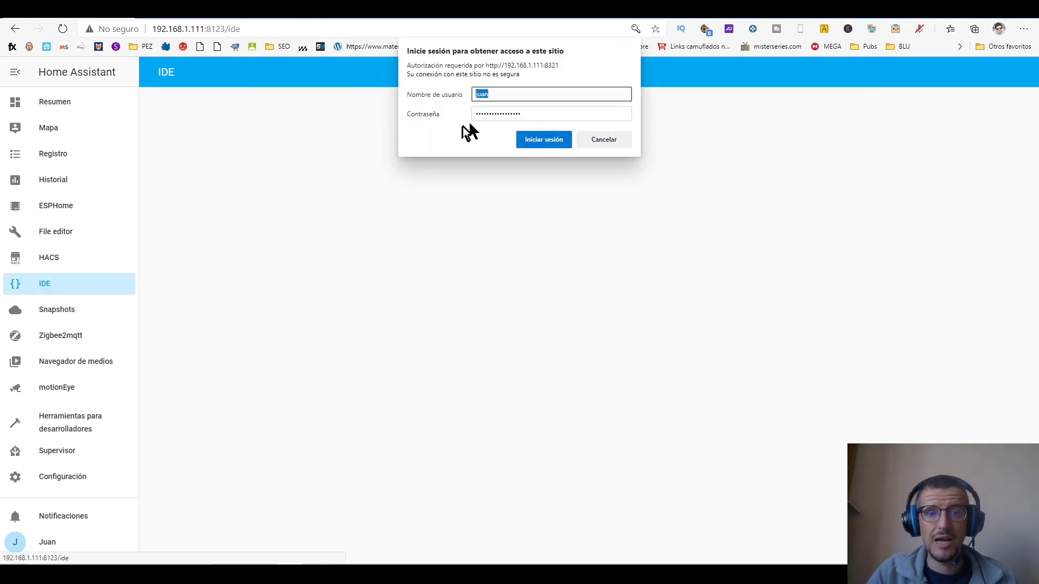
# - Sign in to the IDE and open configuration.yaml in the editor
pyautogui.click(527, 145)
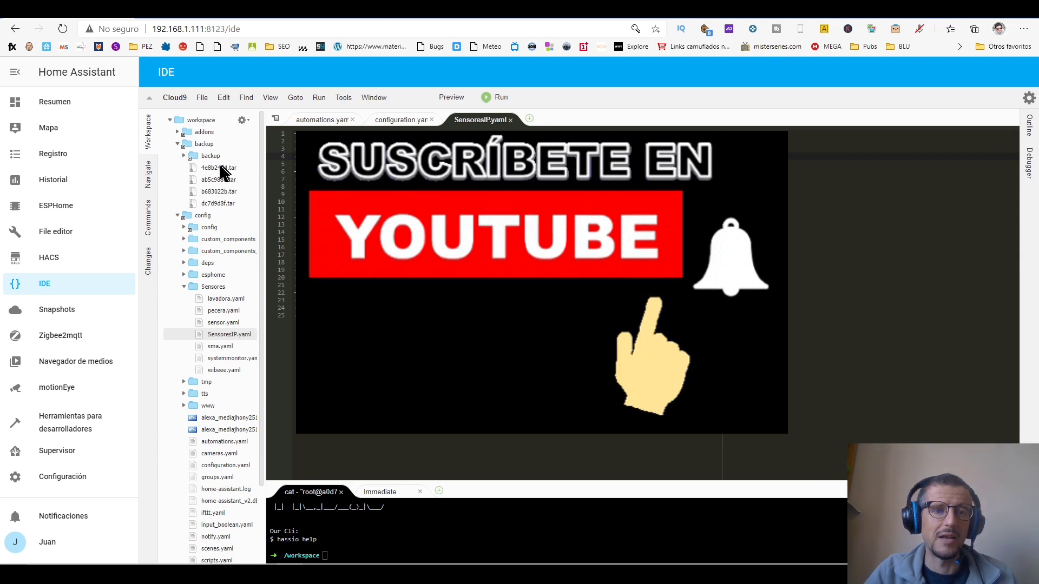
pyautogui.click(221, 169)
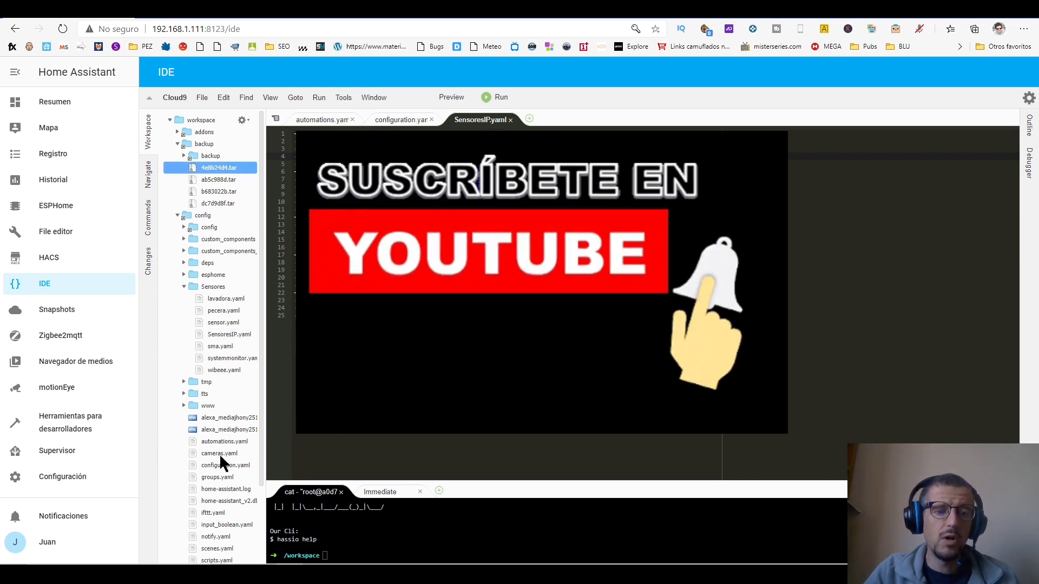
pyautogui.click(219, 454)
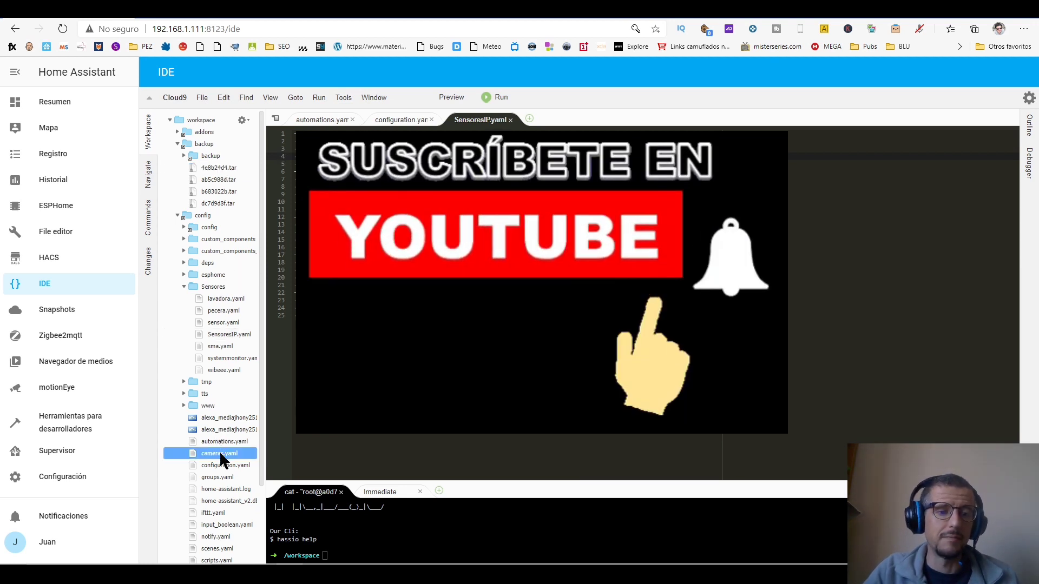
pyautogui.click(219, 464)
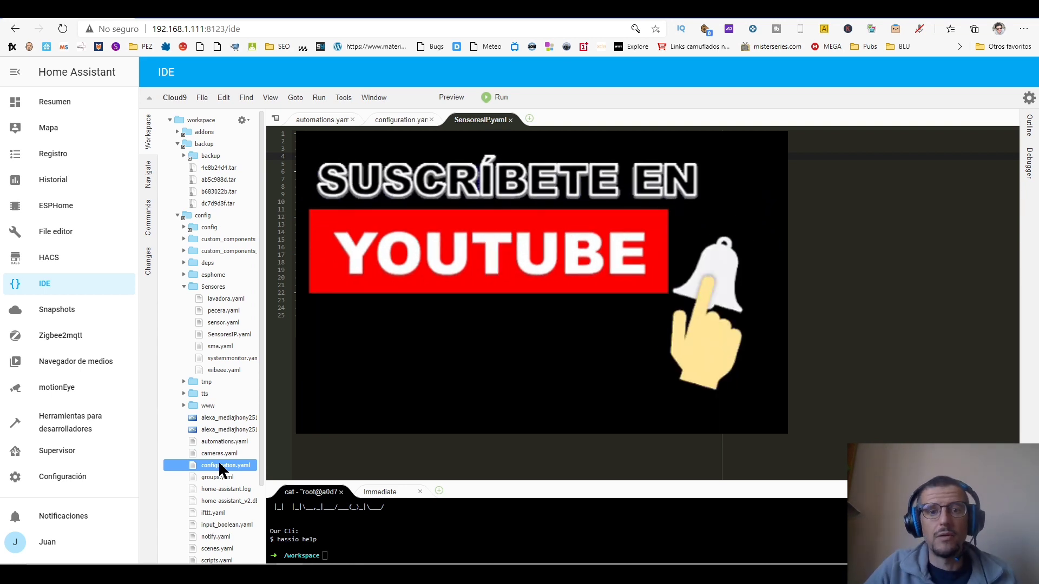
pyautogui.doubleClick(222, 466)
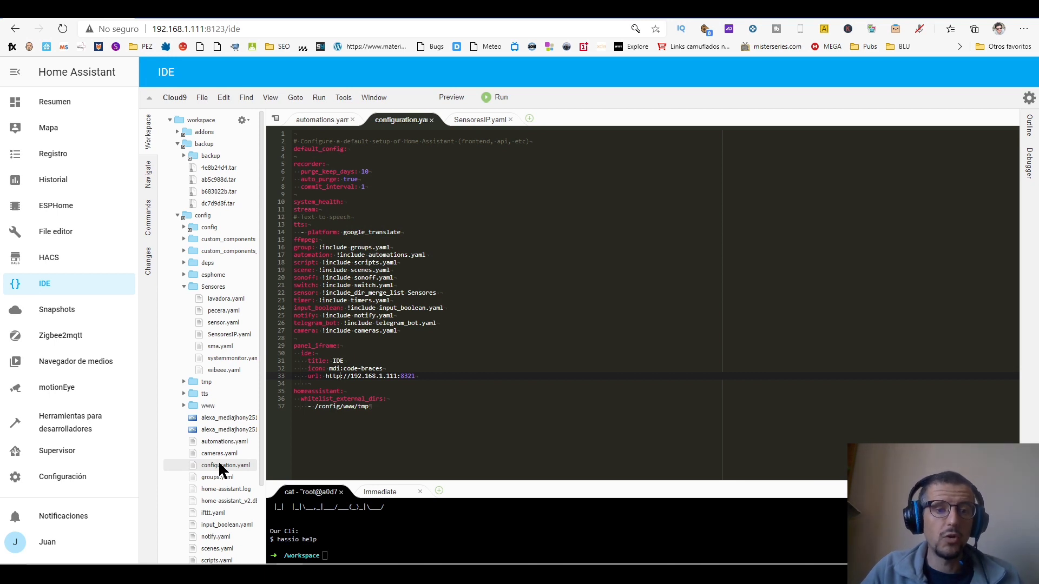
# - Open pecera.yaml from the Sensores folder to show its template sensors
pyautogui.click(184, 288)
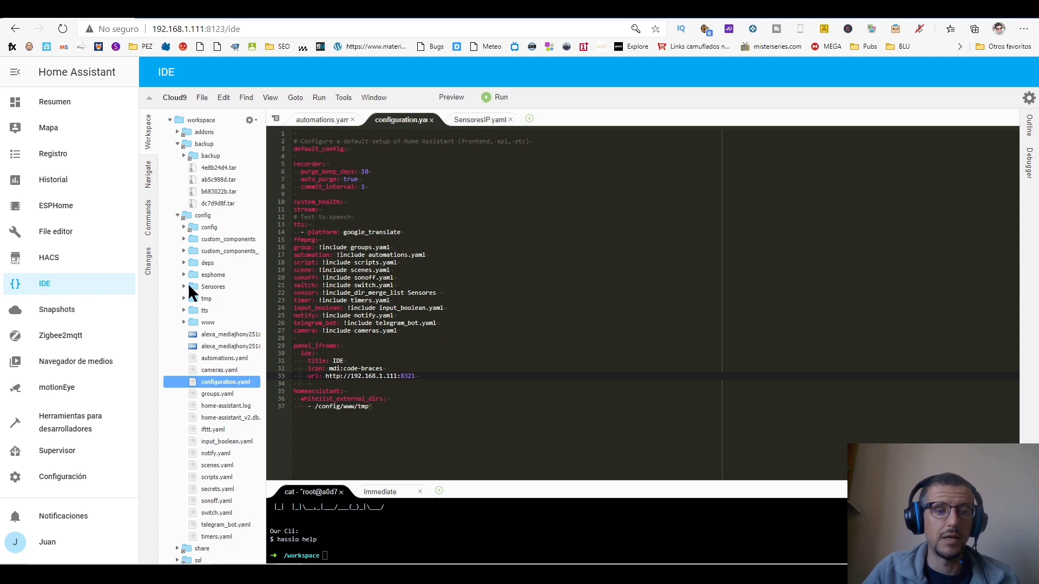
pyautogui.click(184, 287)
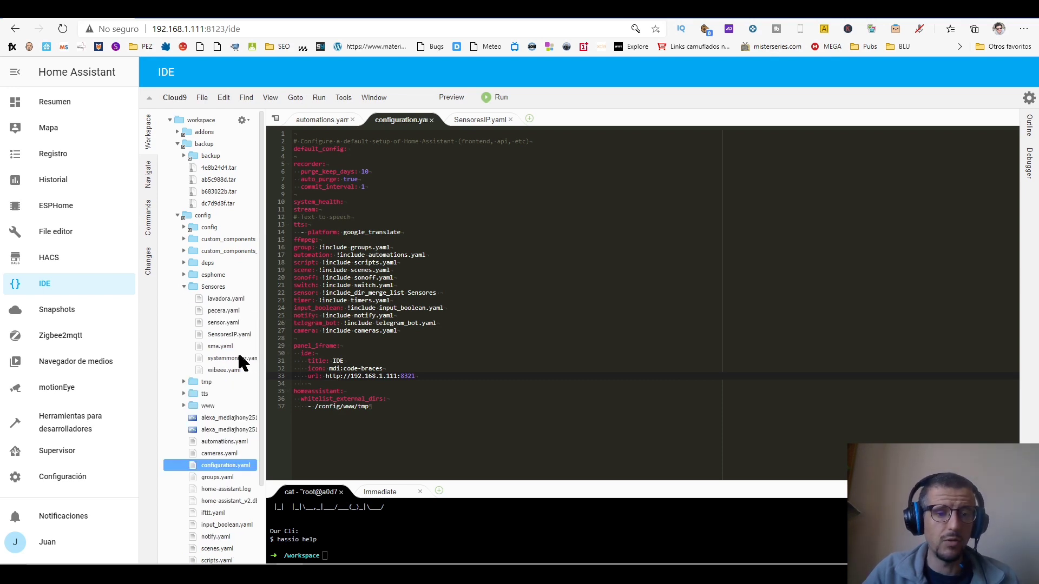
pyautogui.doubleClick(219, 312)
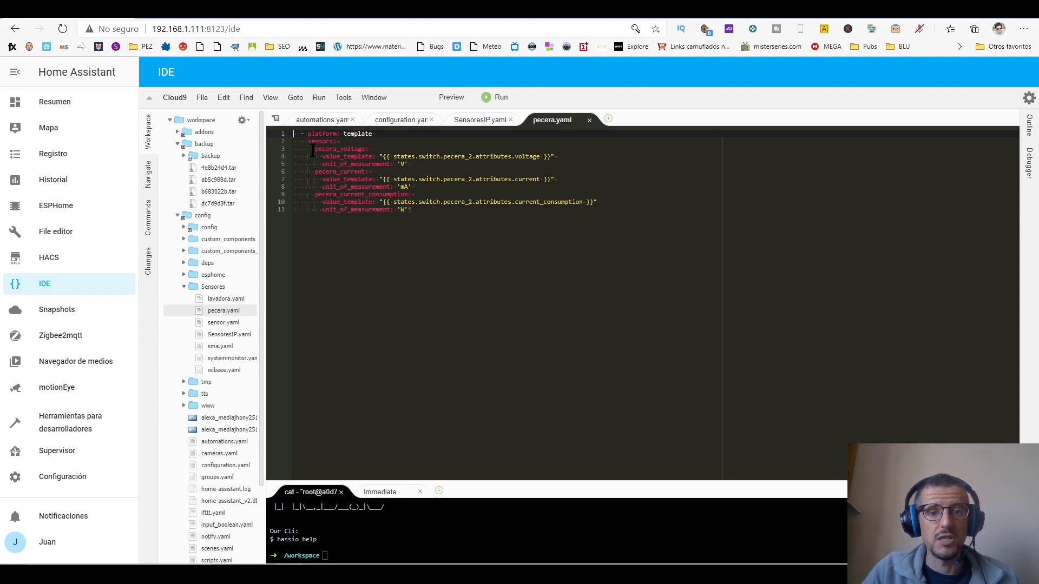
pyautogui.moveTo(313, 151); pyautogui.dragTo(425, 212)
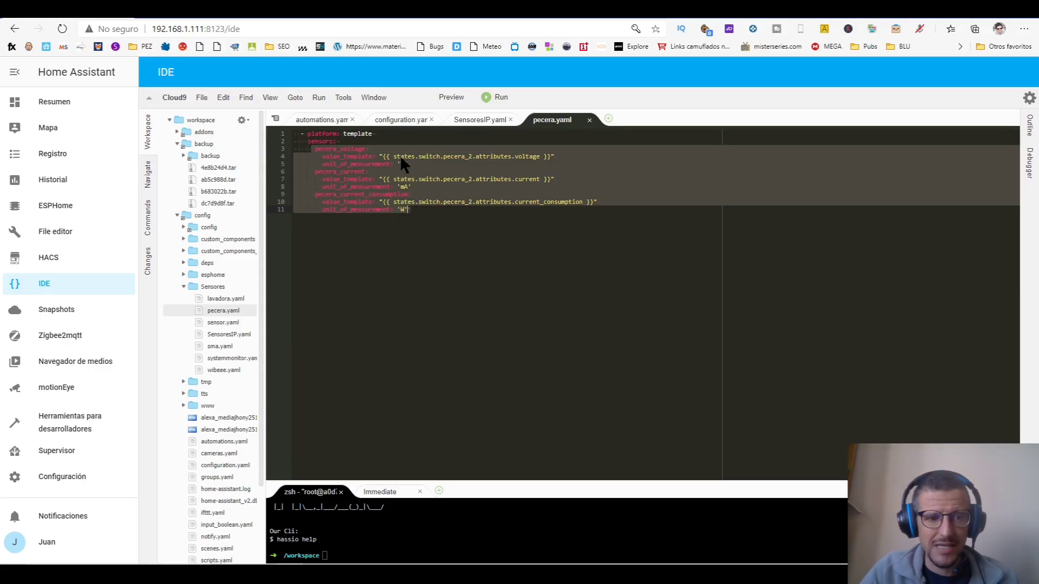
# - Filter developer-tools entities by 'curre' to verify pecera current 1612 and consumption 371.9
pyautogui.click(58, 430)
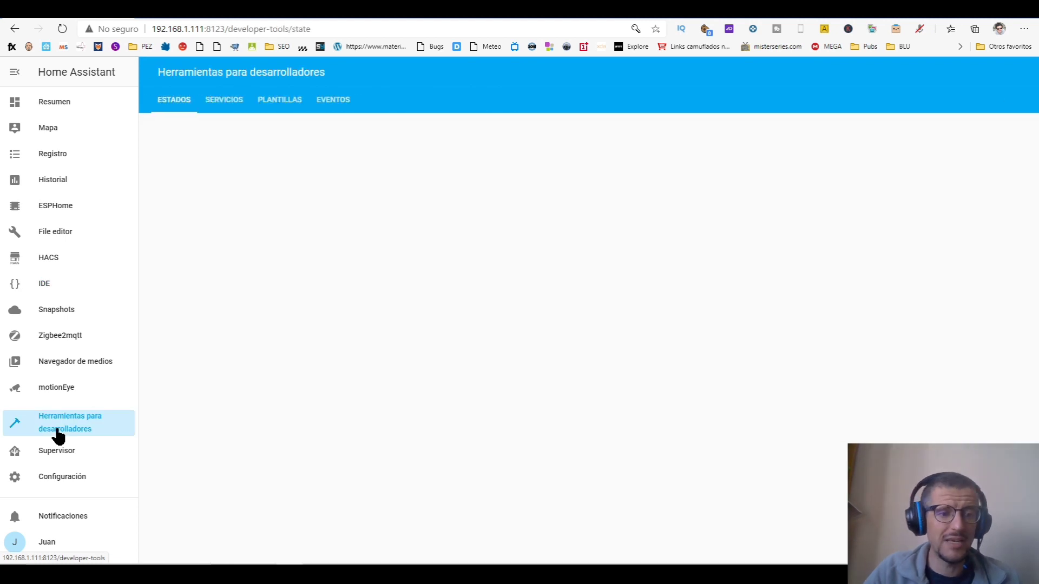
pyautogui.click(209, 361)
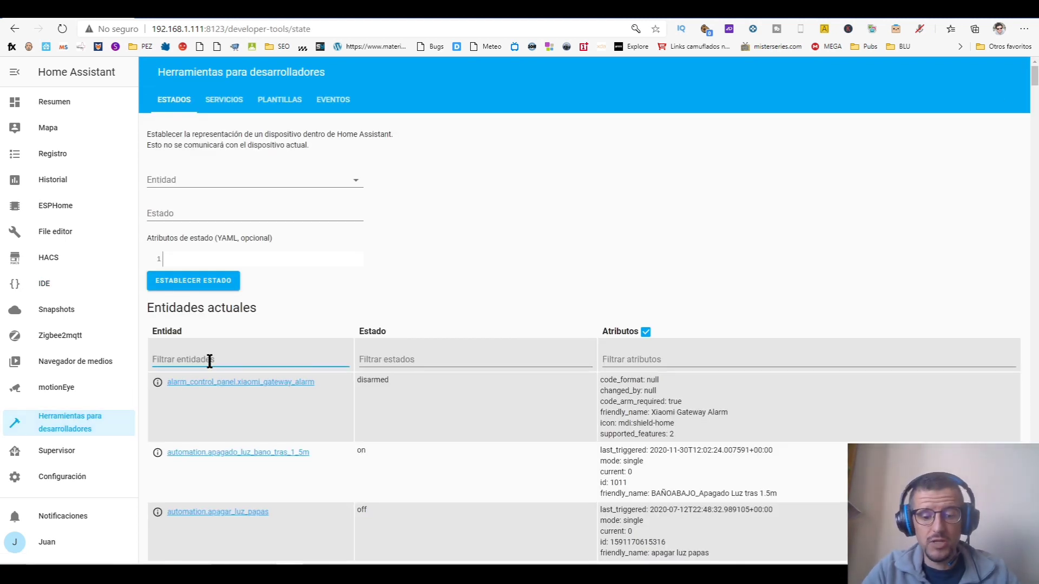
pyautogui.write('curre')
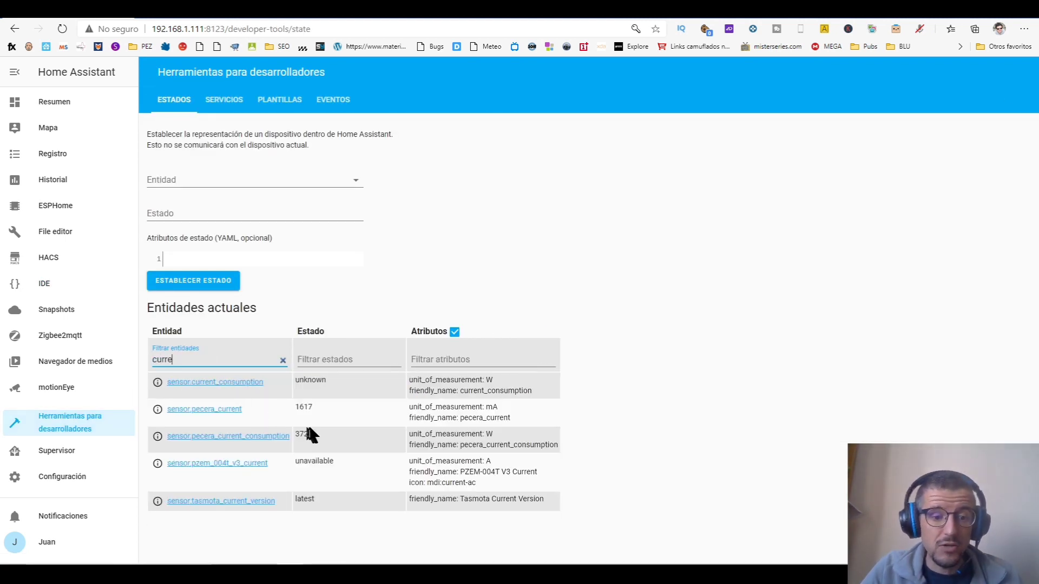
pyautogui.moveTo(322, 436); pyautogui.dragTo(154, 413)
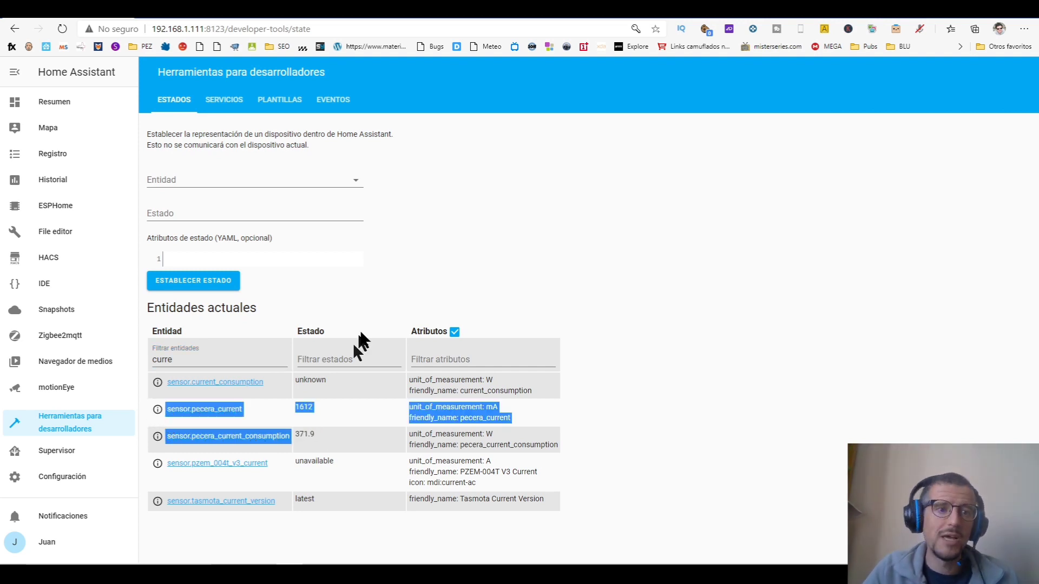
pyautogui.click(59, 103)
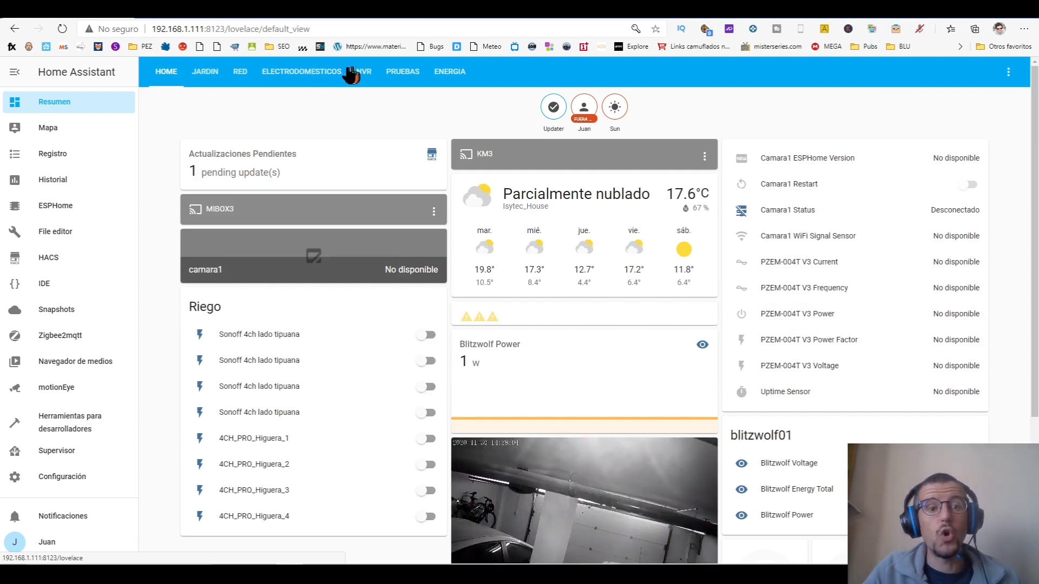
# - Edit the Pecera card on ELECTRODOMESTICOS to view its pecera_current gauge (min 0, max 3000)
pyautogui.click(325, 73)
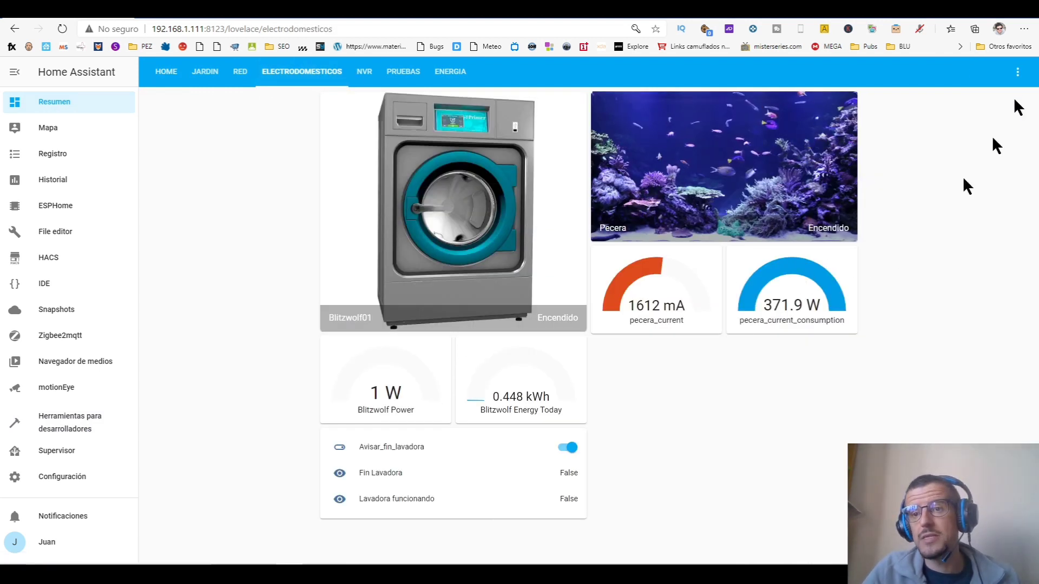
pyautogui.click(1017, 73)
pyautogui.click(947, 103)
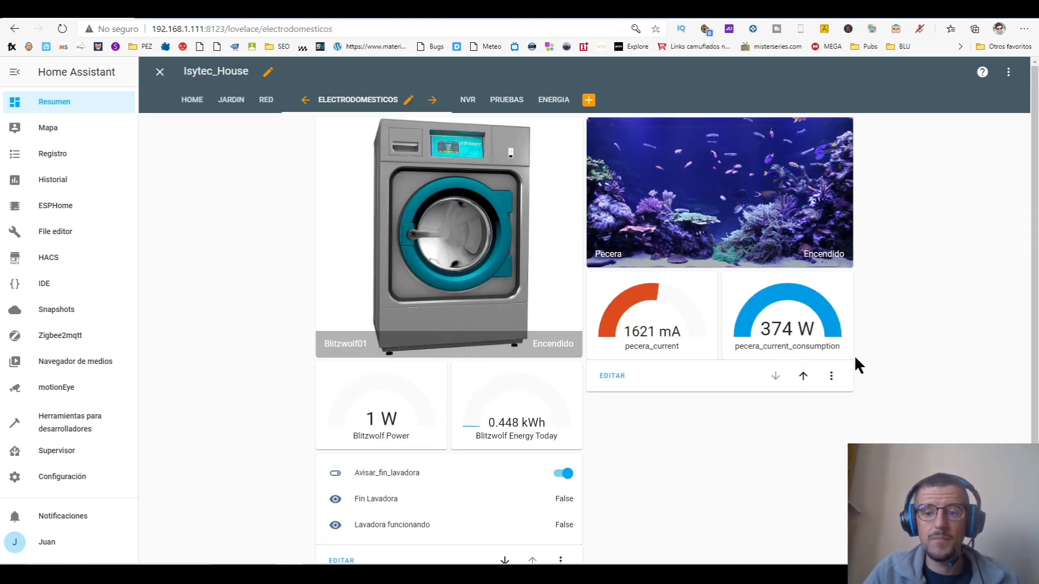
pyautogui.click(617, 377)
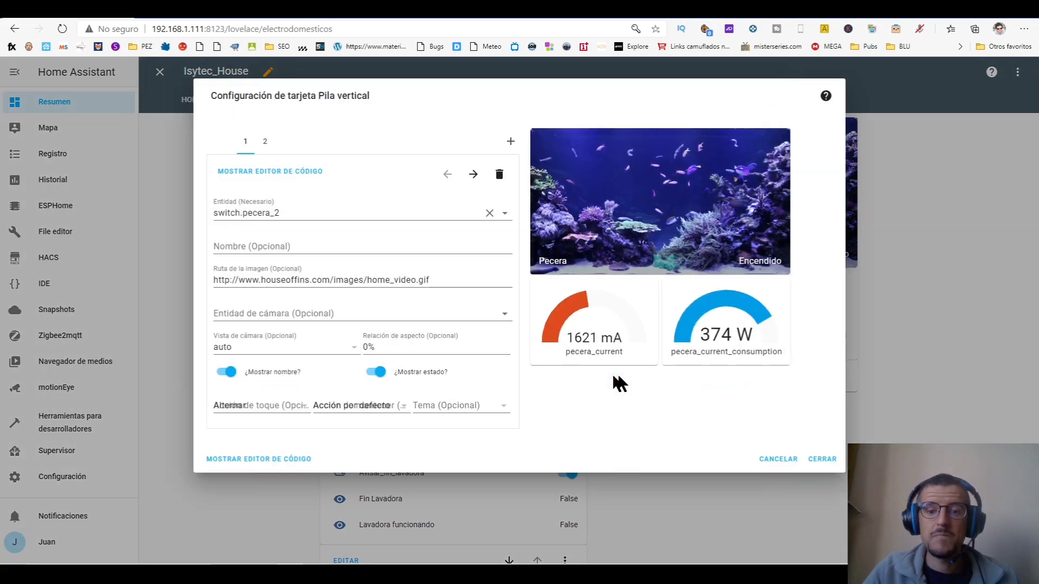
pyautogui.click(265, 142)
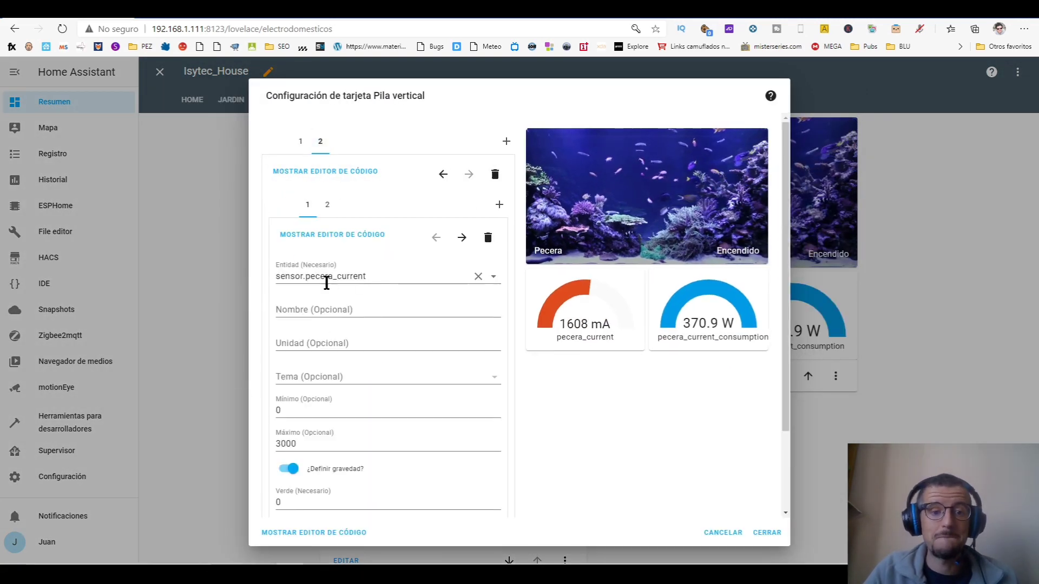